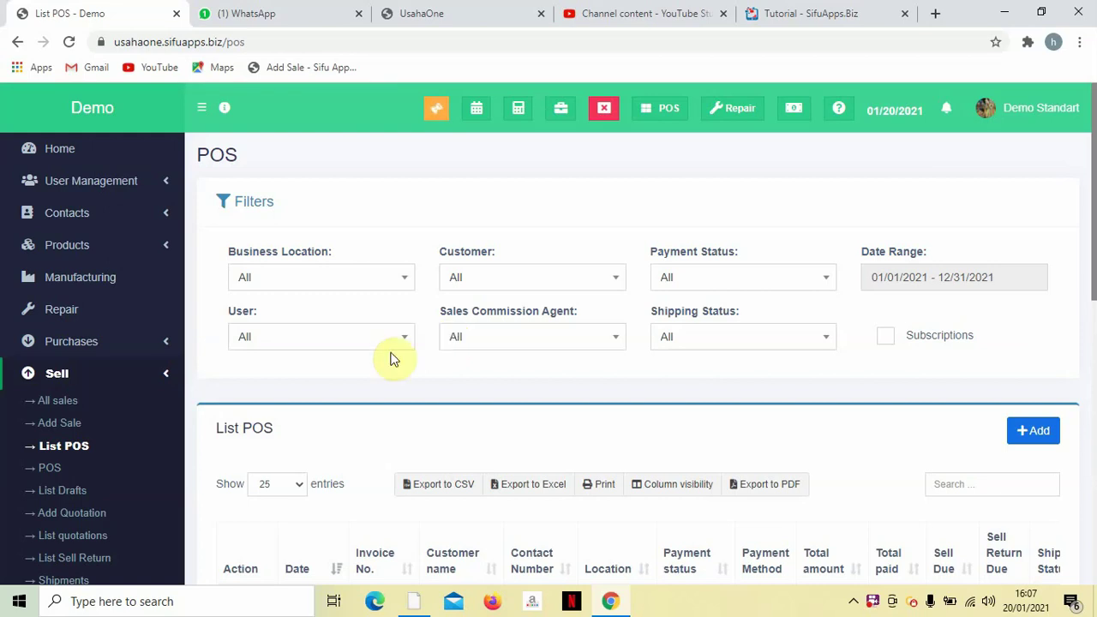
# Start a new sale and select the existing customer by searching for the customer's name.
pyautogui.click(45, 433)
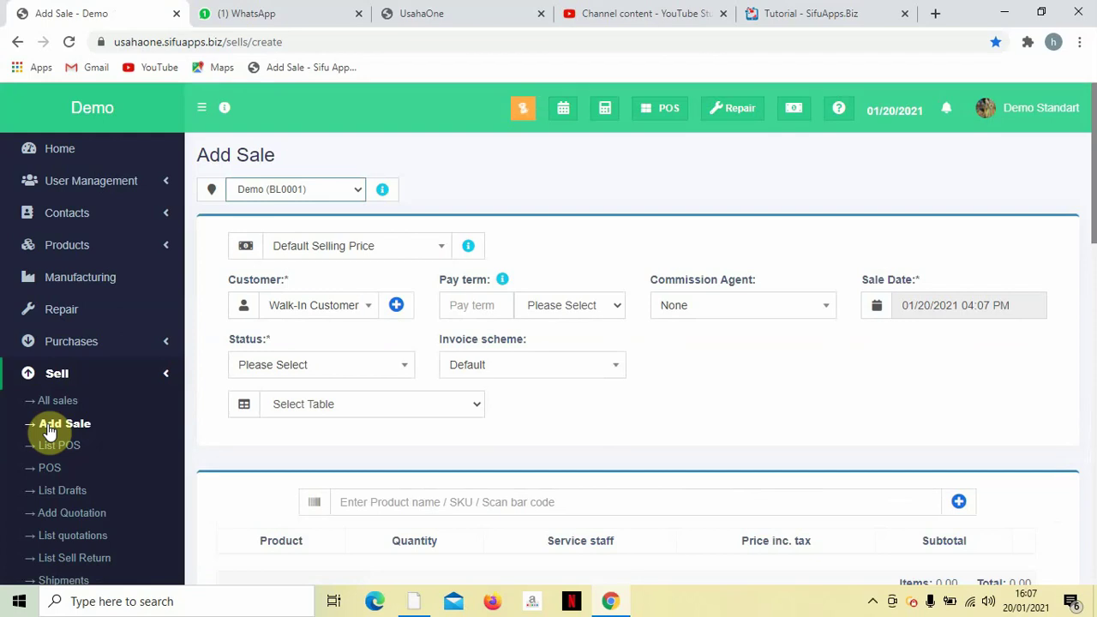
pyautogui.click(349, 317)
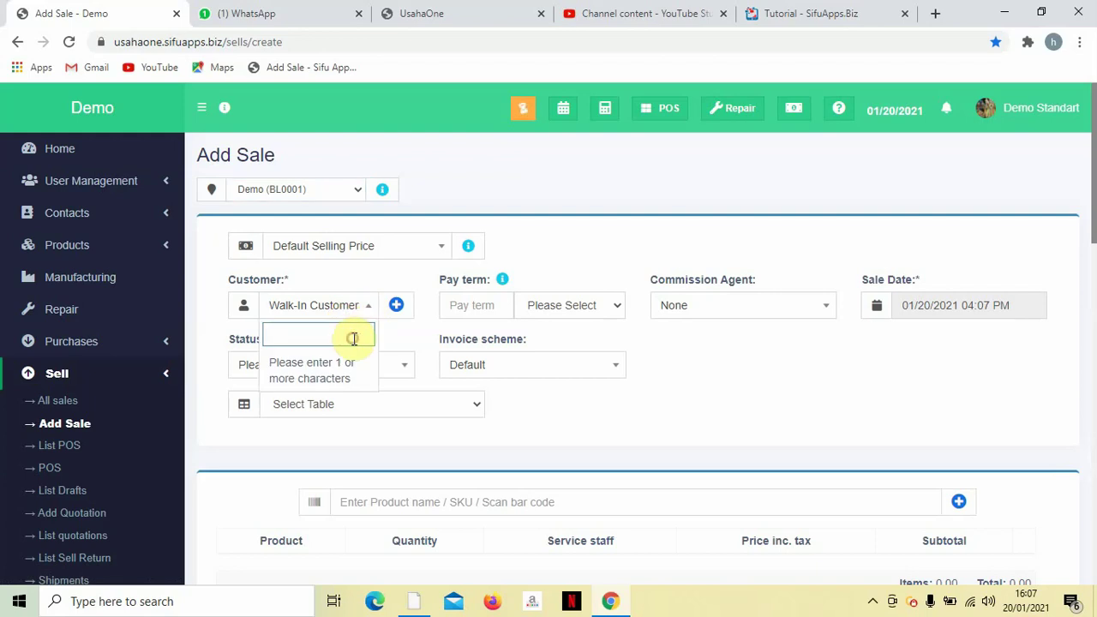
pyautogui.write('S')
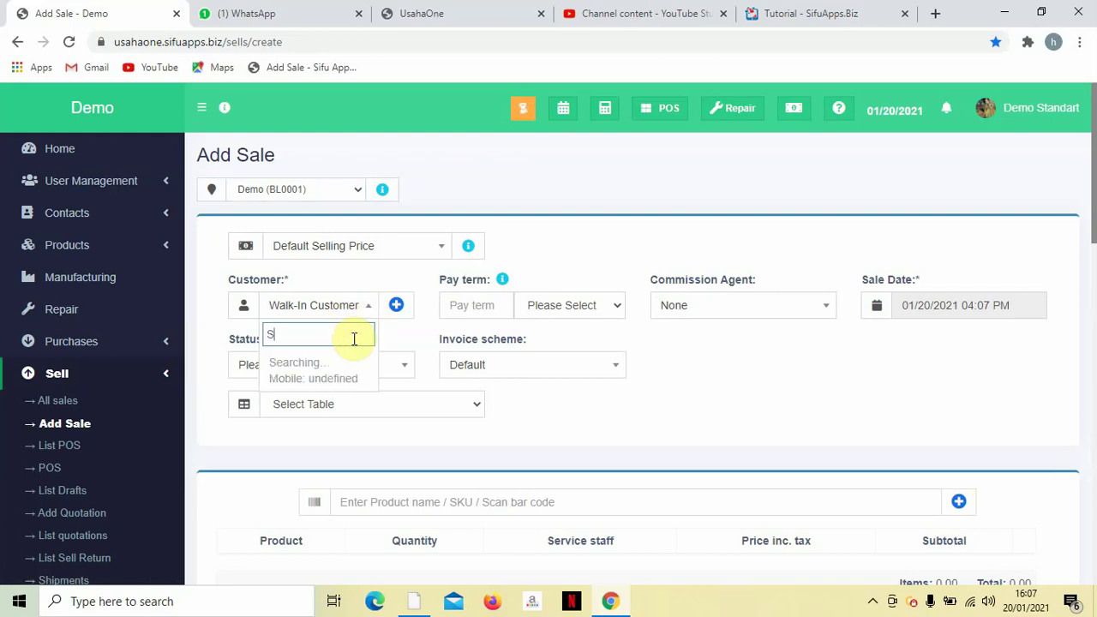
pyautogui.write('arah')
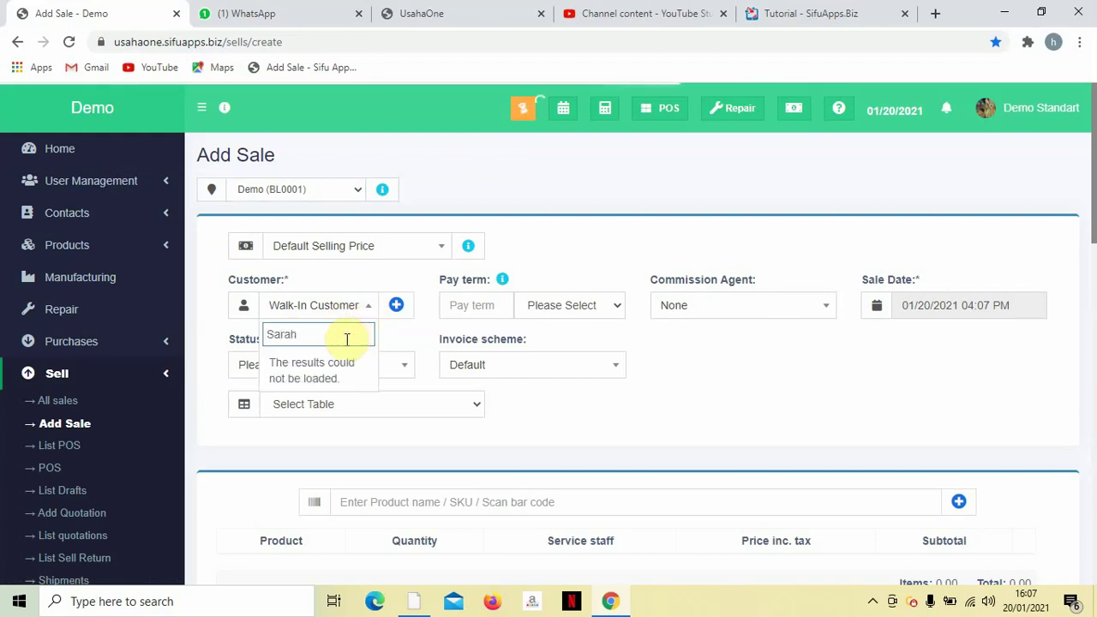
pyautogui.click(331, 377)
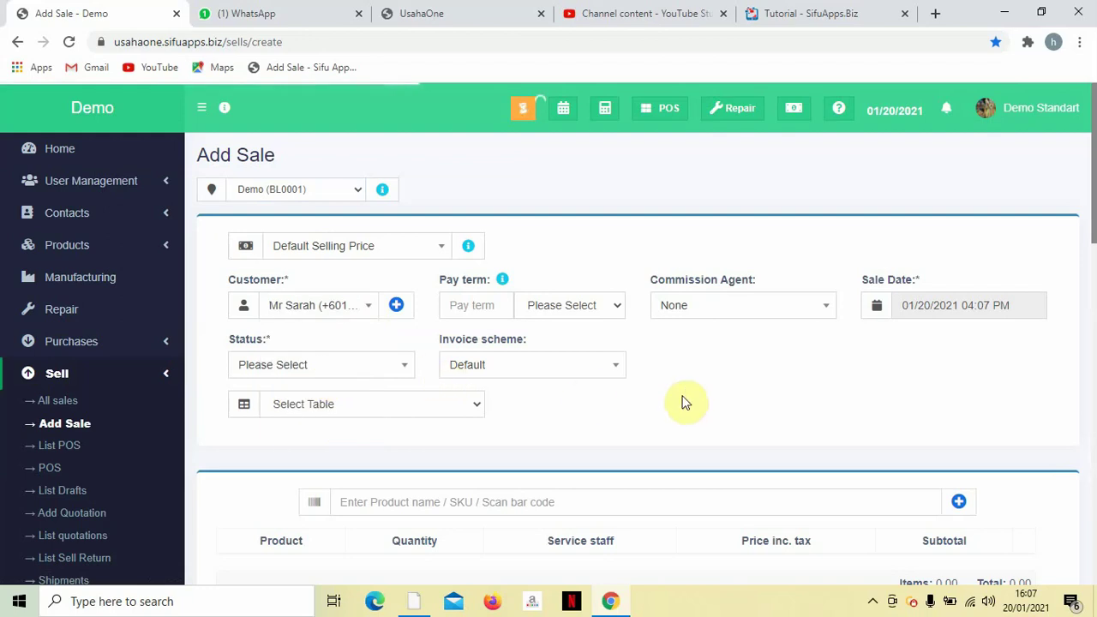
# Set the status of the new sale to Final.
pyautogui.scroll(-1, 683, 403)
pyautogui.click(406, 283)
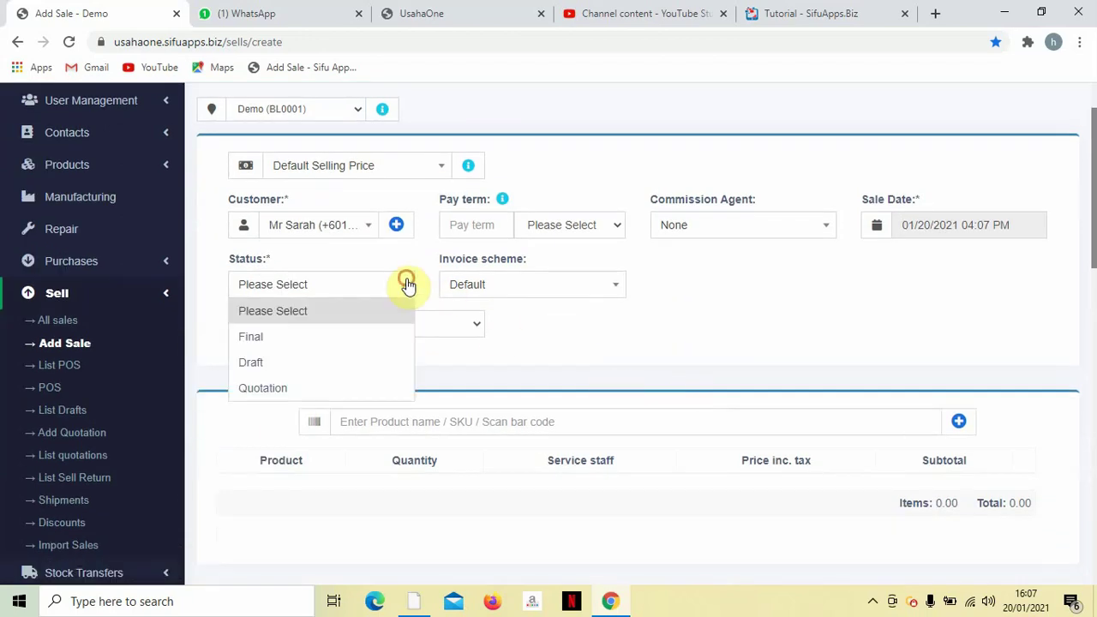
pyautogui.click(362, 343)
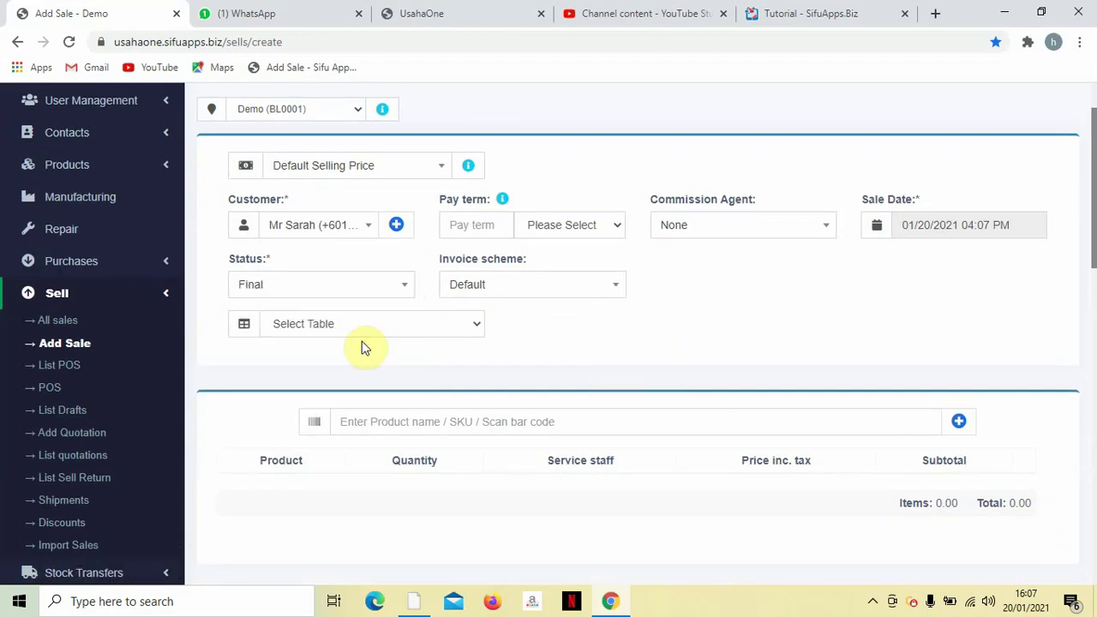
# Find the Blouse product by name and add it to the sale.
pyautogui.scroll(-1, 555, 347)
pyautogui.scroll(-1, 556, 347)
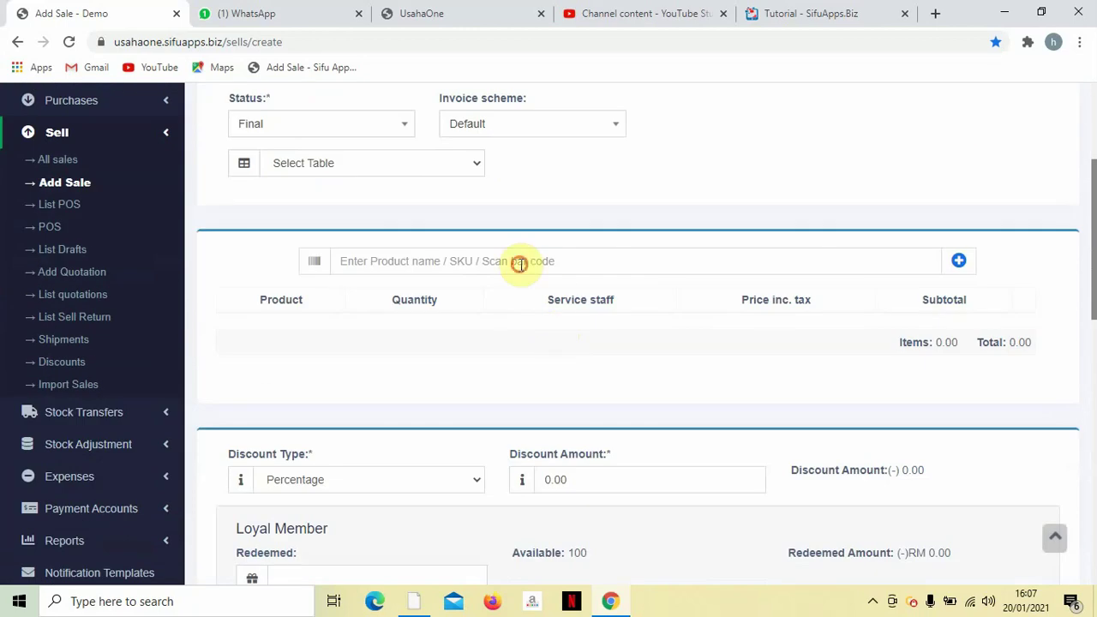
pyautogui.click(520, 263)
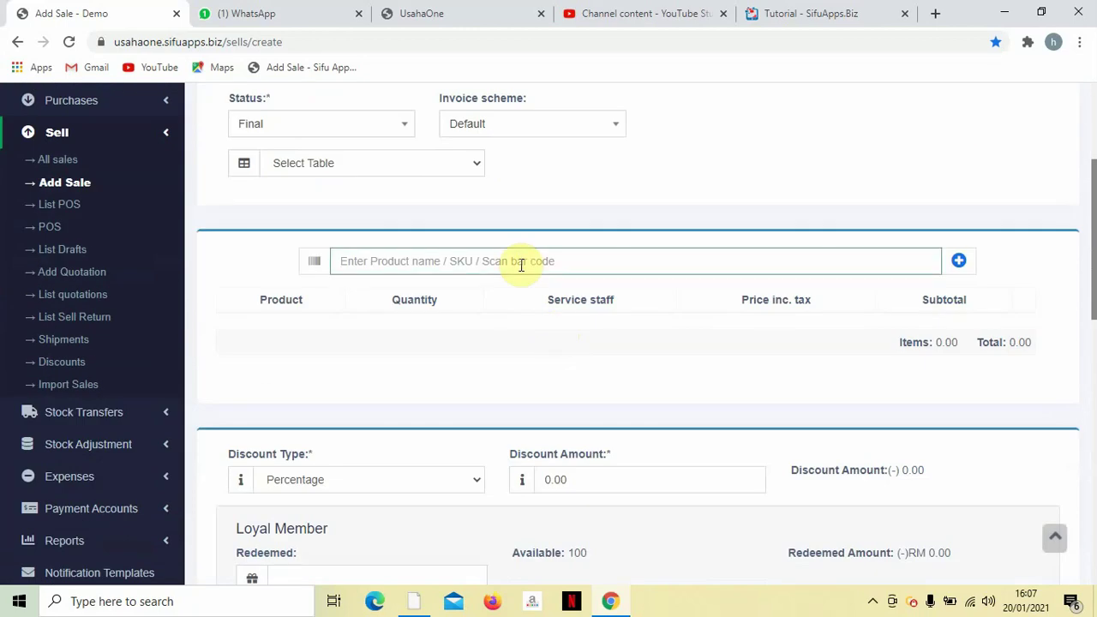
pyautogui.write('i')
pyautogui.press('BackSpace')
pyautogui.write('Blous')
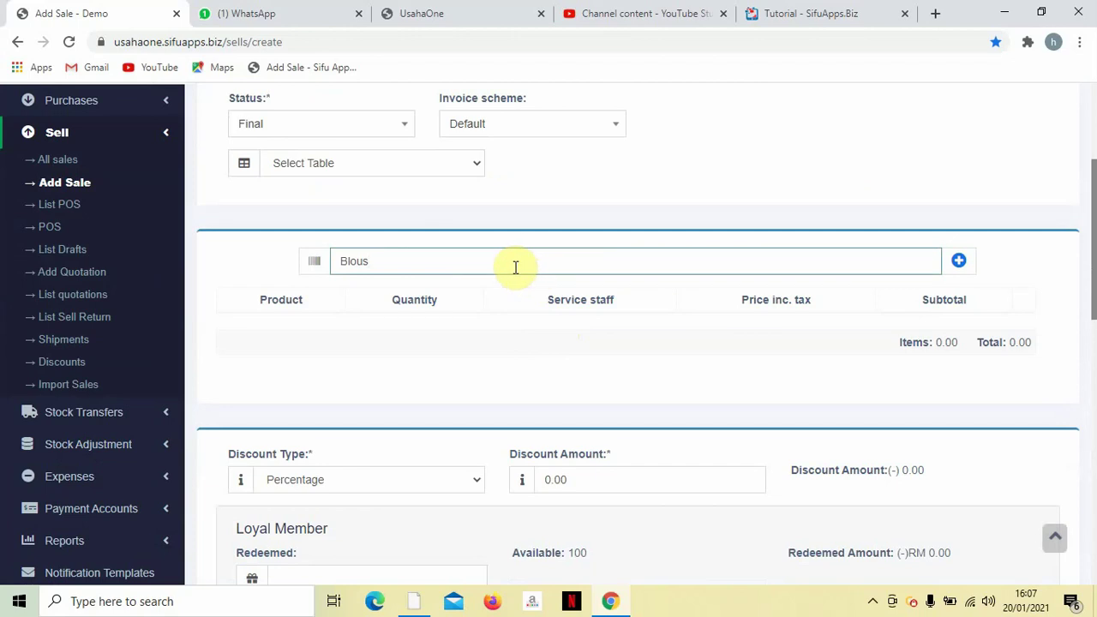
# Set the quantity of the Blouse line to 50 pieces.
pyautogui.scroll(-1, 735, 380)
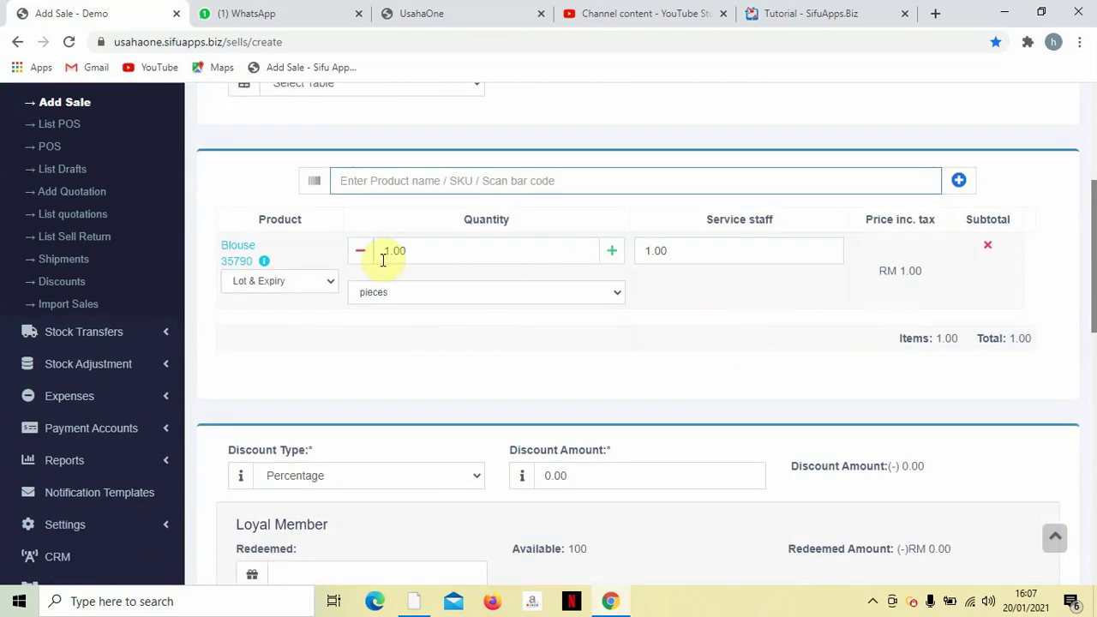
pyautogui.click(442, 251)
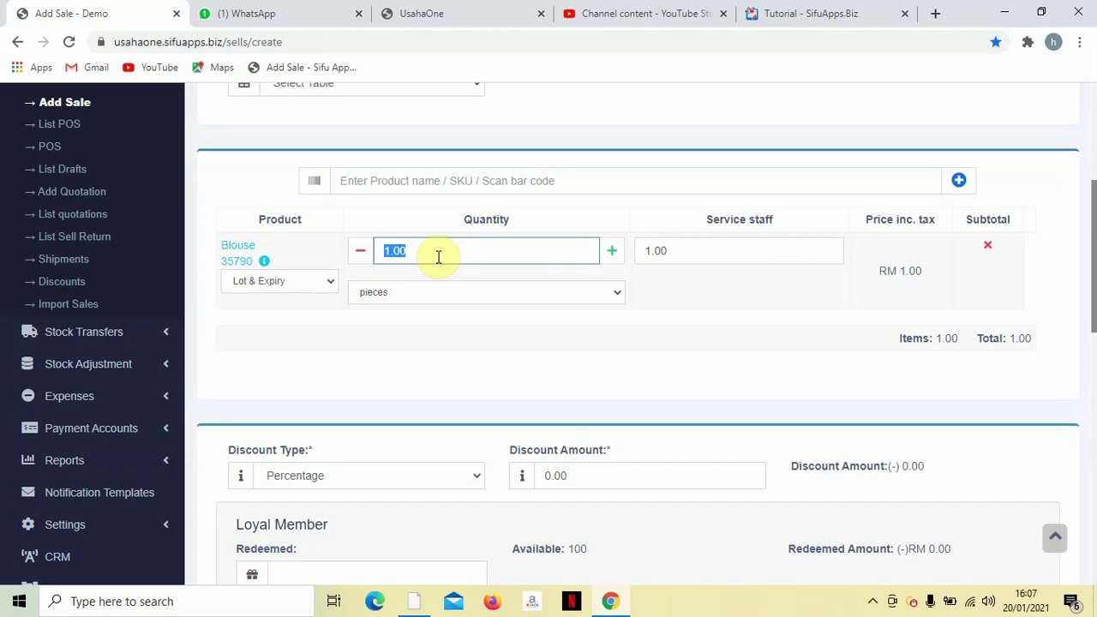
pyautogui.write('50')
pyautogui.click(651, 372)
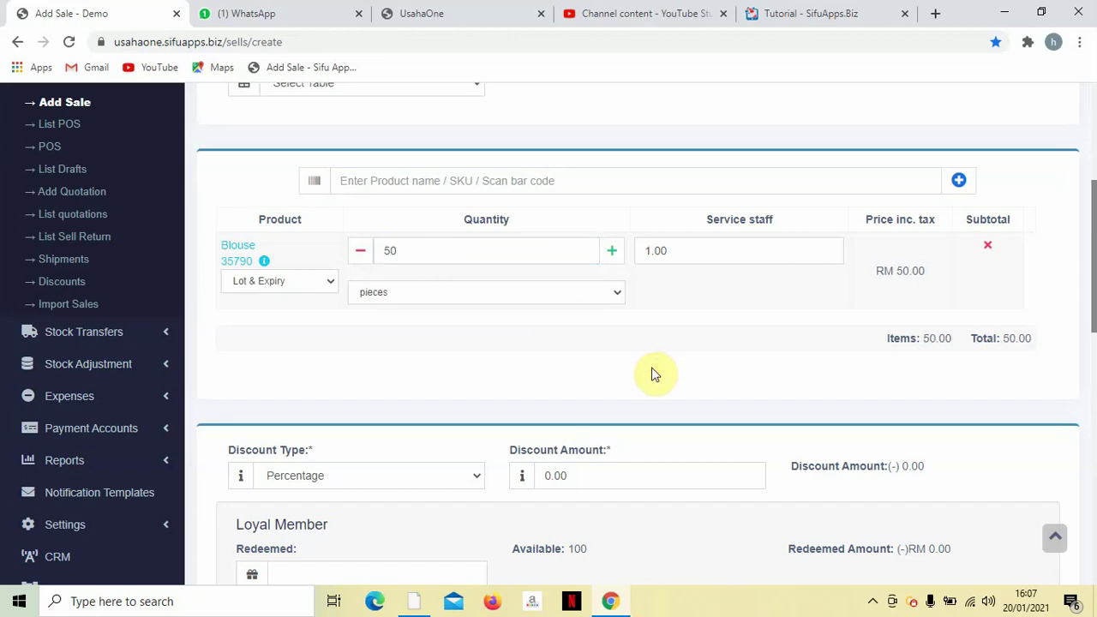
# Set the payment amount to 0 so the sale is on credit, and save the sale.
pyautogui.scroll(-2, 727, 351)
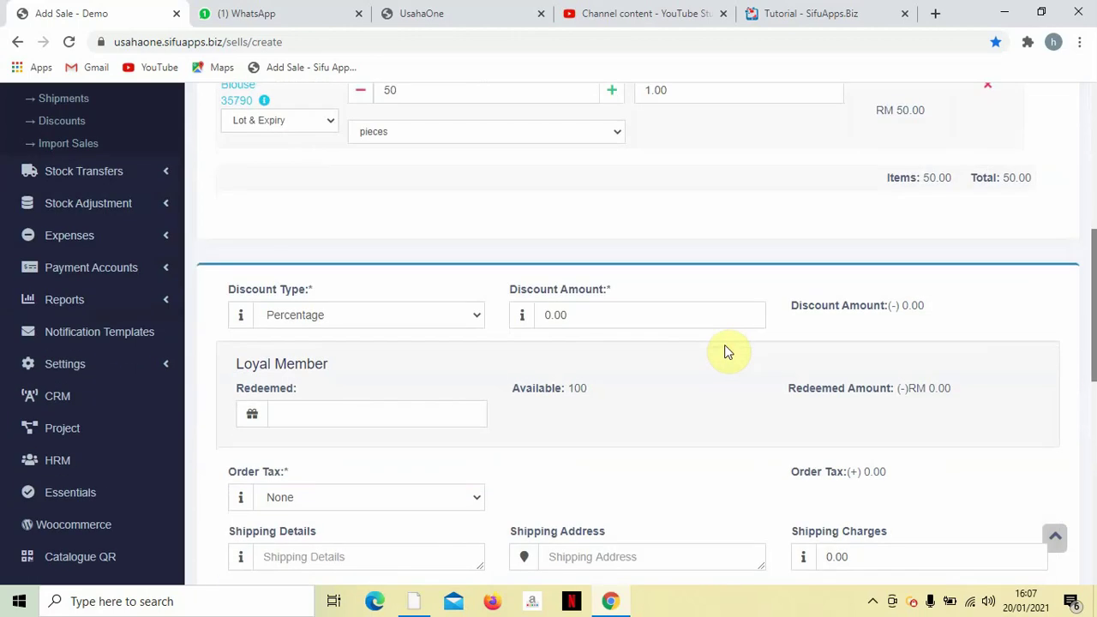
pyautogui.scroll(-1, 677, 285)
pyautogui.scroll(-1, 677, 286)
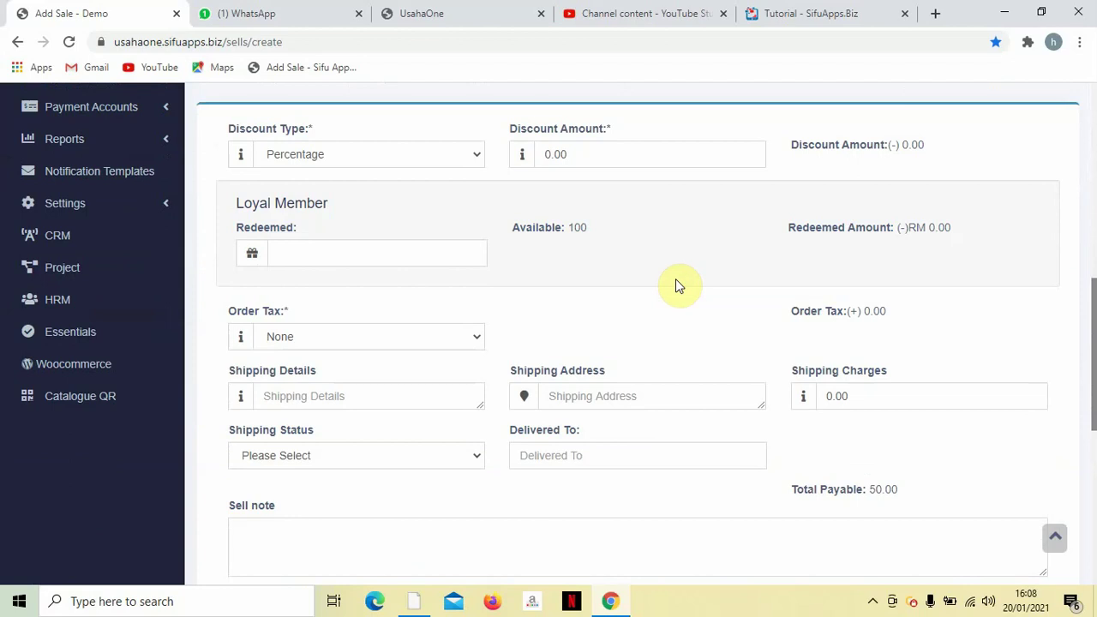
pyautogui.scroll(-1, 677, 286)
pyautogui.scroll(-1, 677, 285)
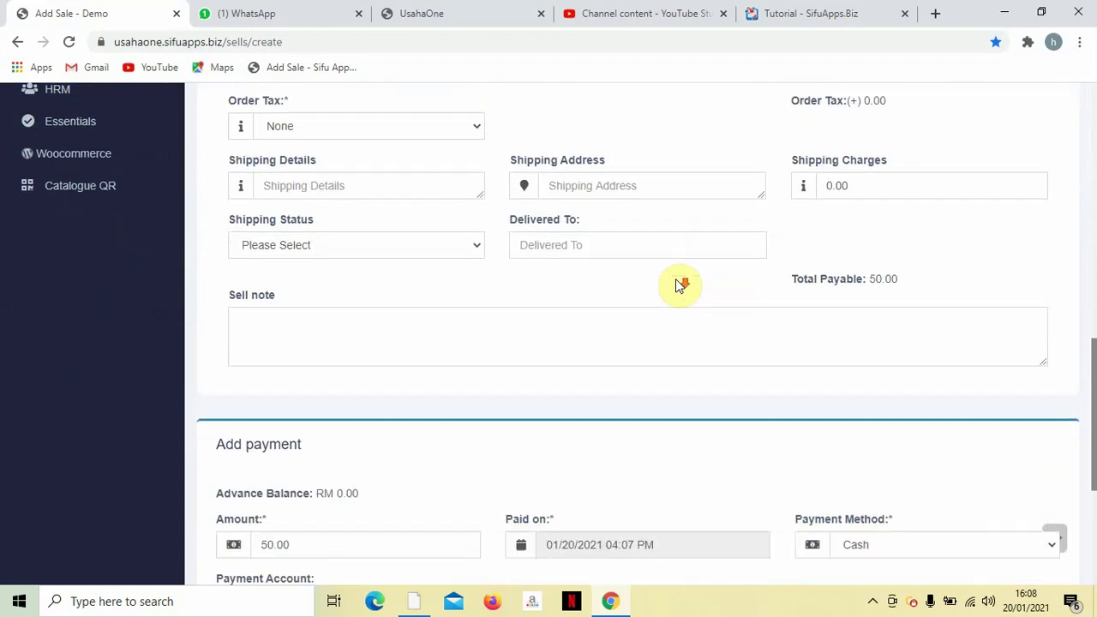
pyautogui.scroll(-3, 678, 284)
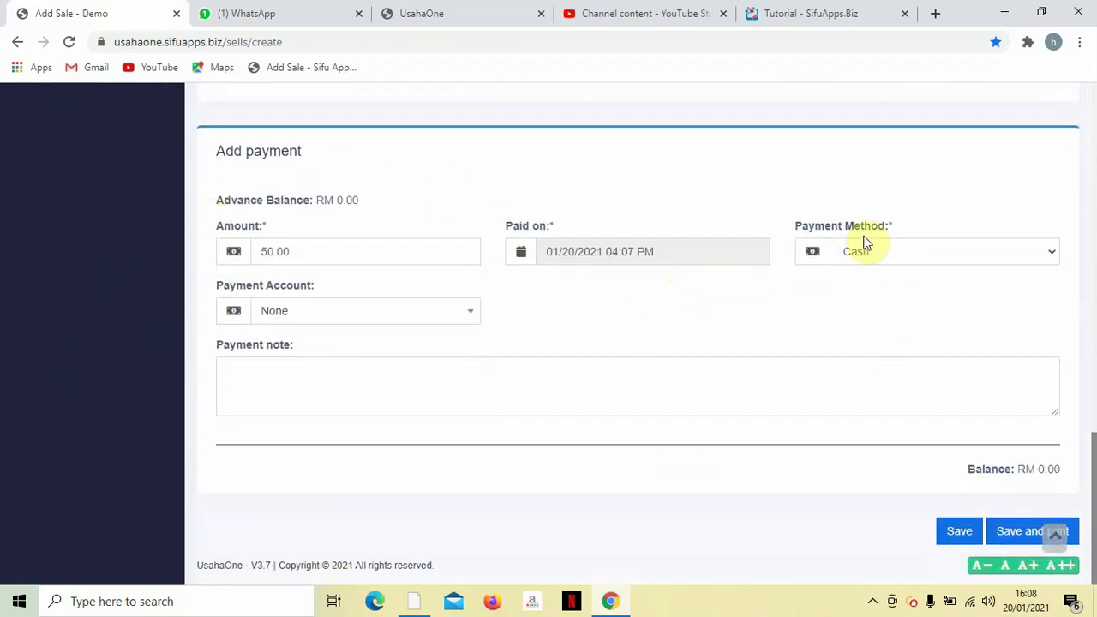
pyautogui.click(388, 257)
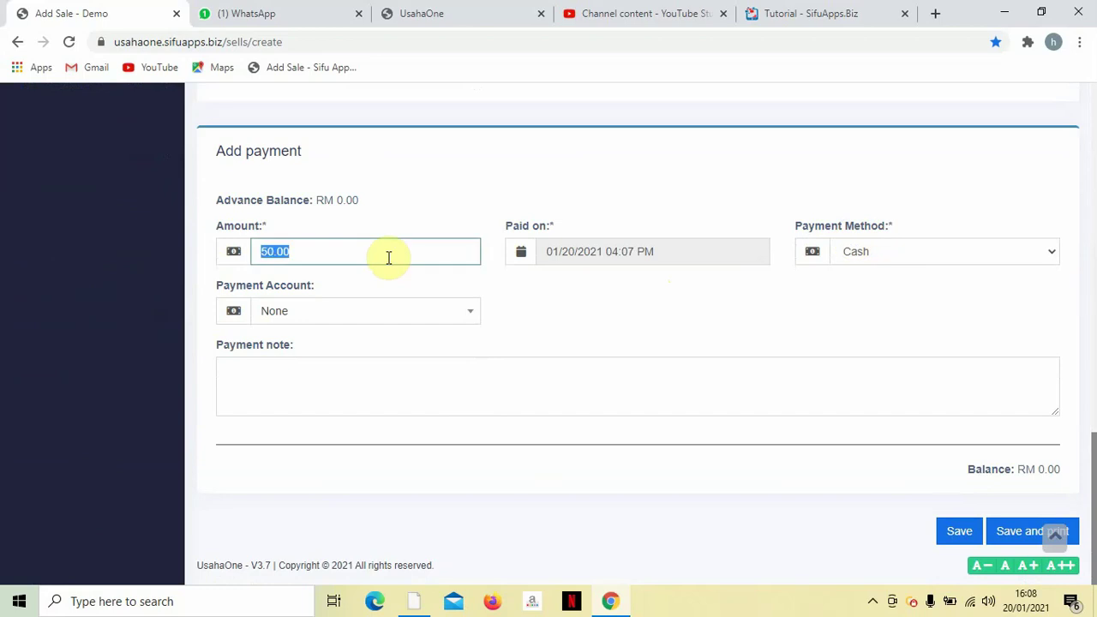
pyautogui.press('BackSpace')
pyautogui.write('0')
pyautogui.click(571, 310)
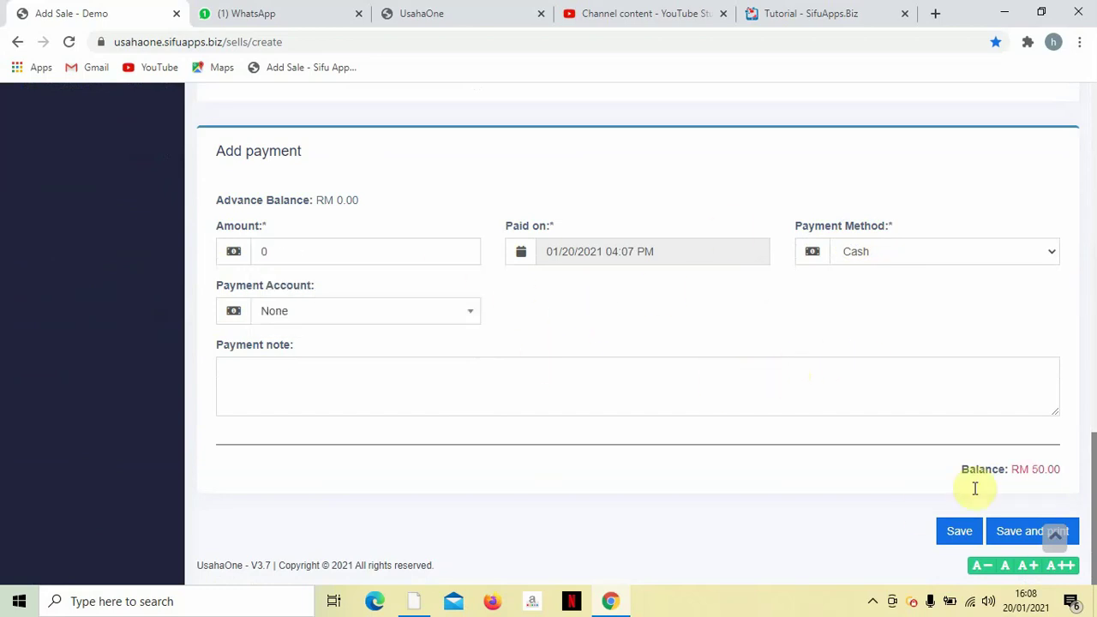
pyautogui.doubleClick(998, 469)
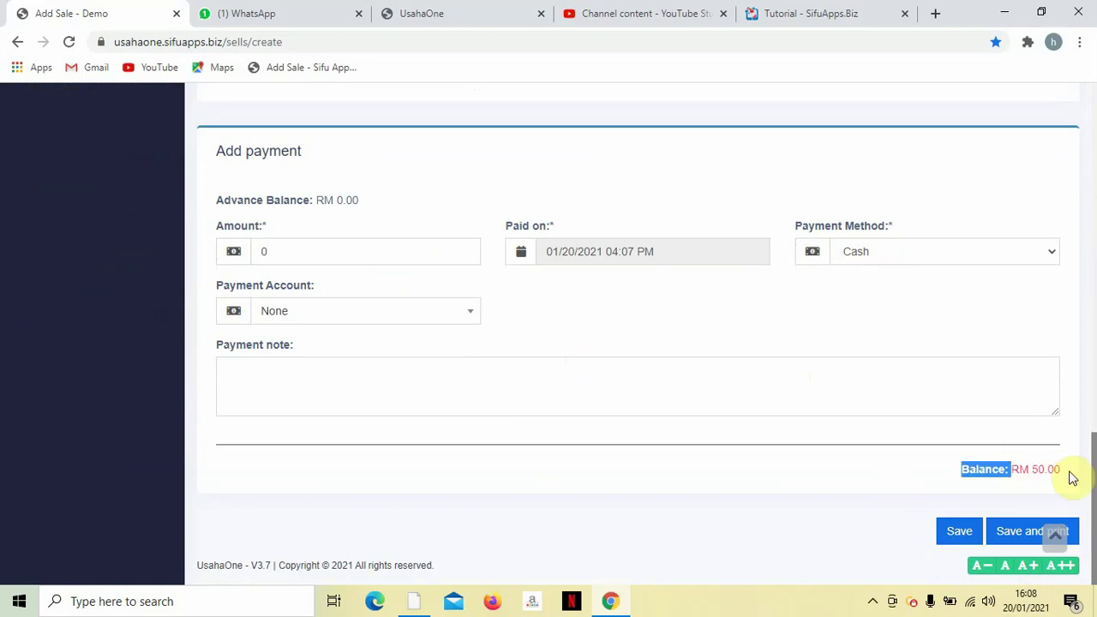
pyautogui.click(1045, 499)
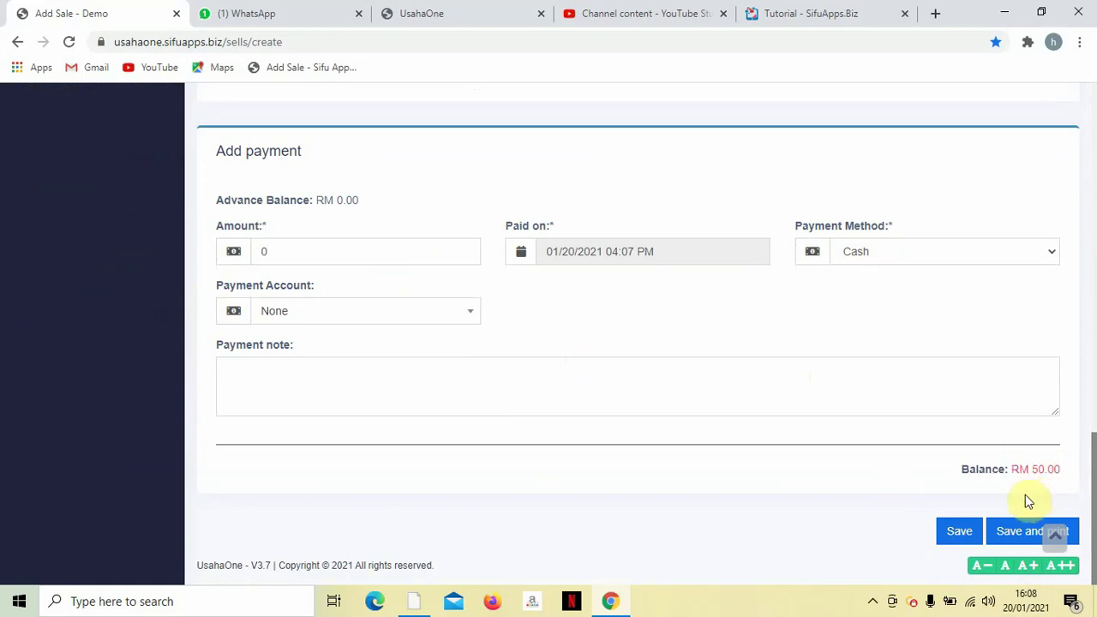
pyautogui.click(951, 536)
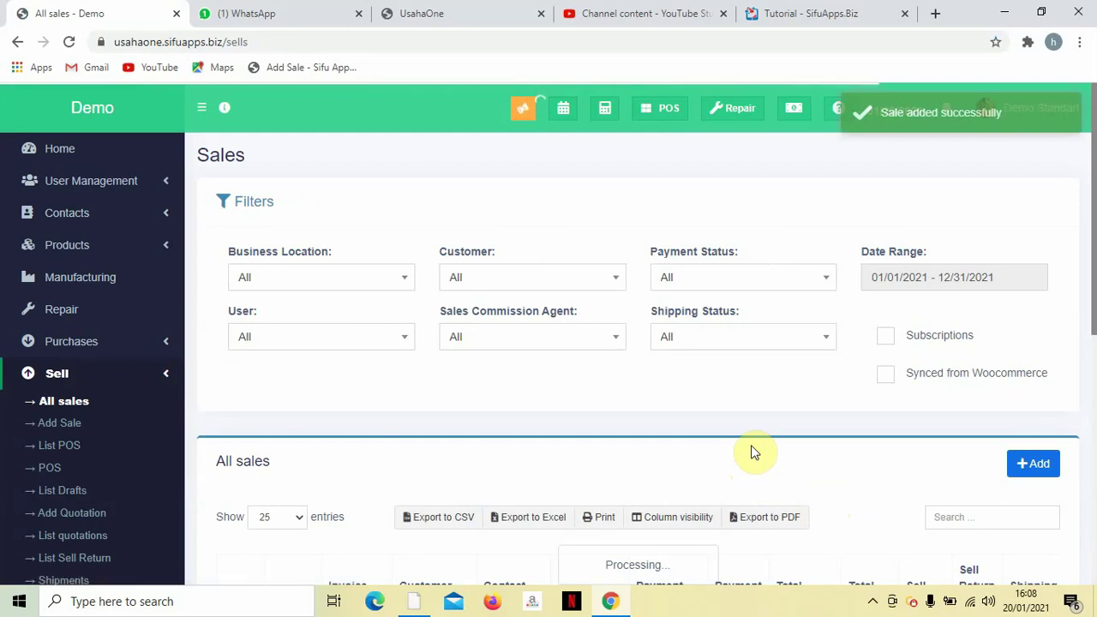
# View the sell details of the newest sale in the sales list, check its products and remaining total, and close them.
pyautogui.scroll(-2, 754, 452)
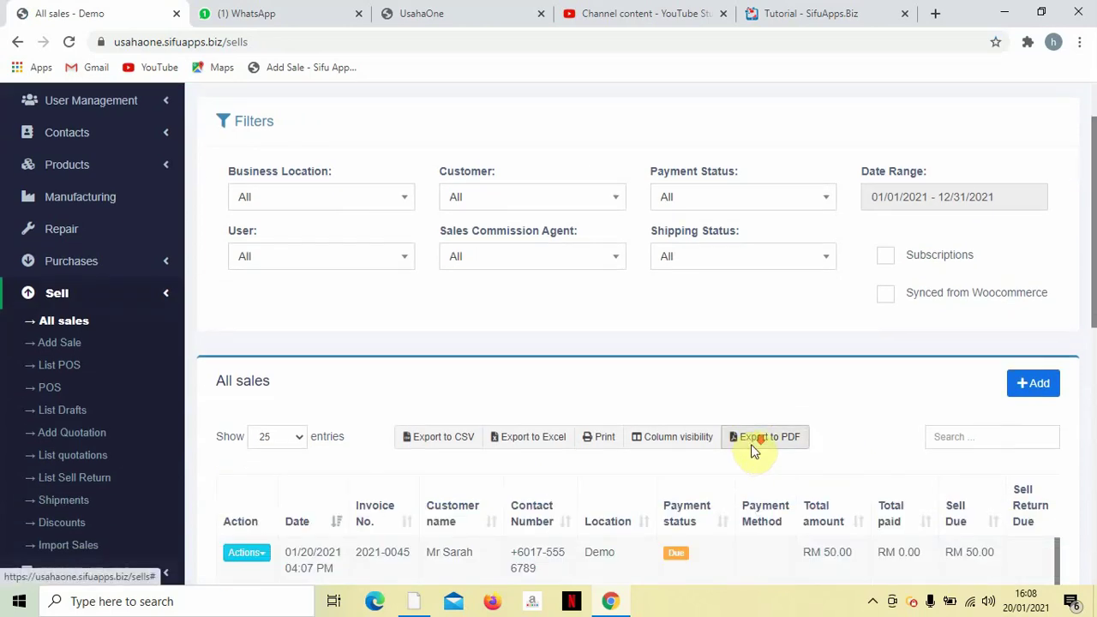
pyautogui.scroll(-3, 754, 451)
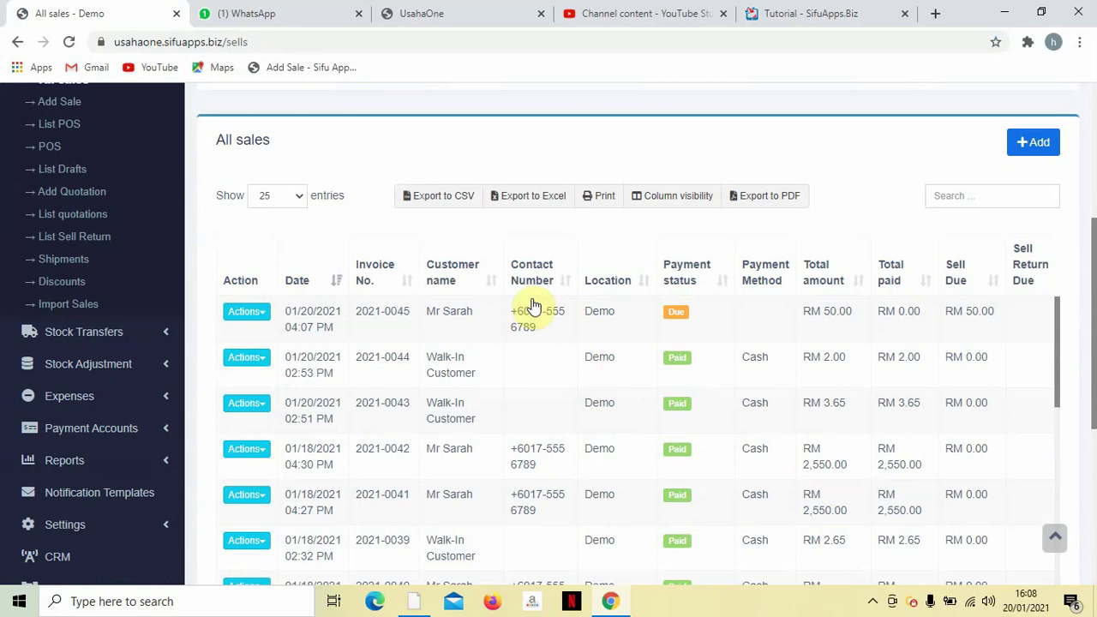
pyautogui.scroll(2, 454, 295)
pyautogui.scroll(-1, 360, 266)
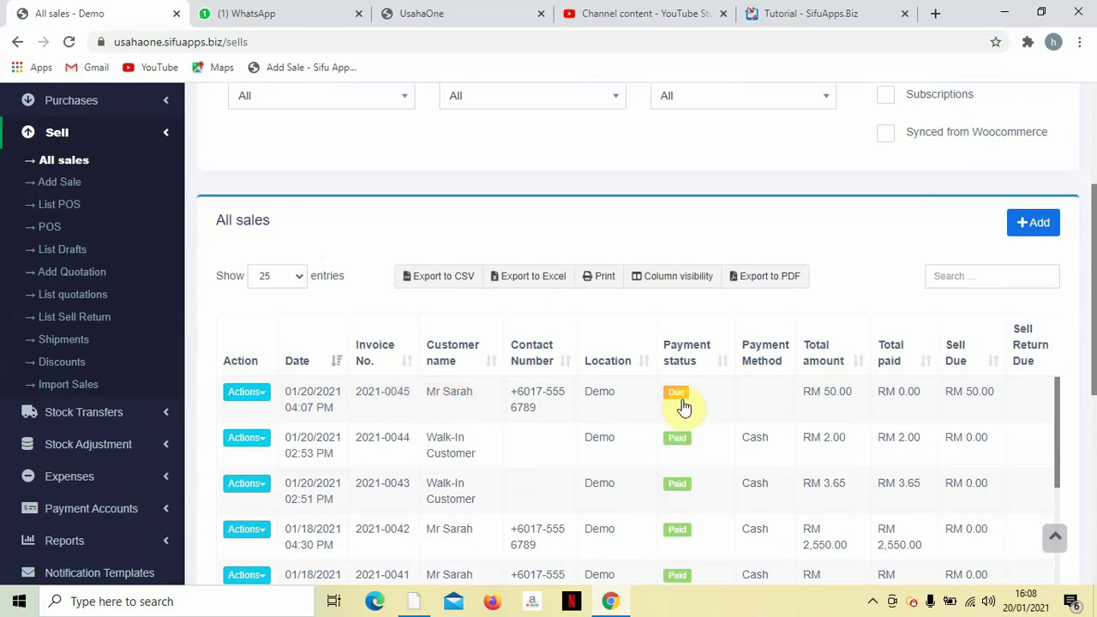
pyautogui.click(249, 391)
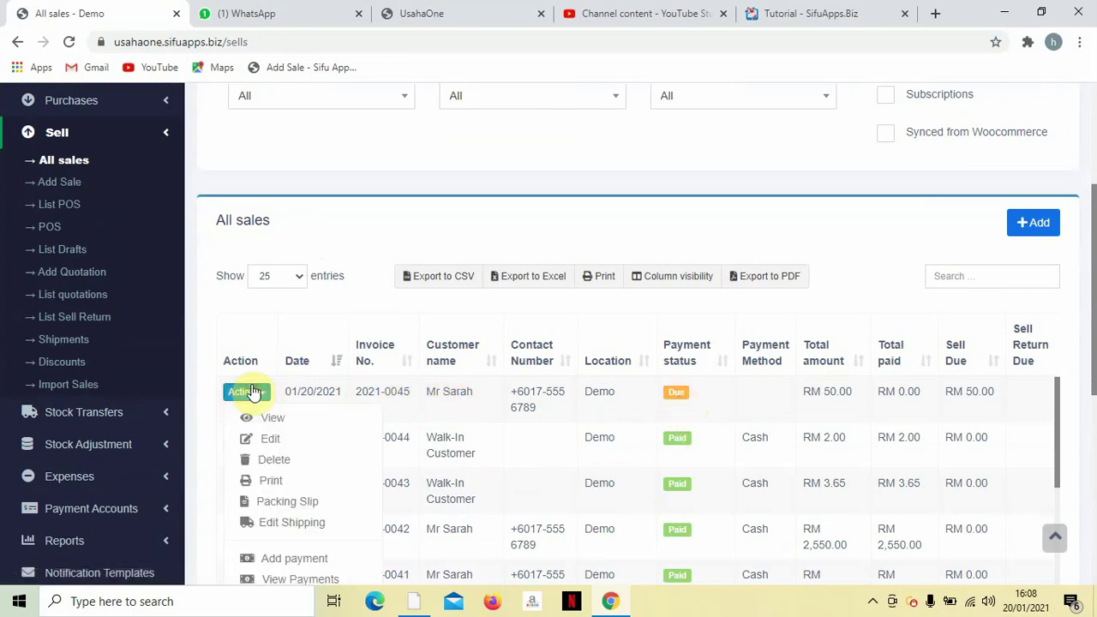
pyautogui.click(268, 425)
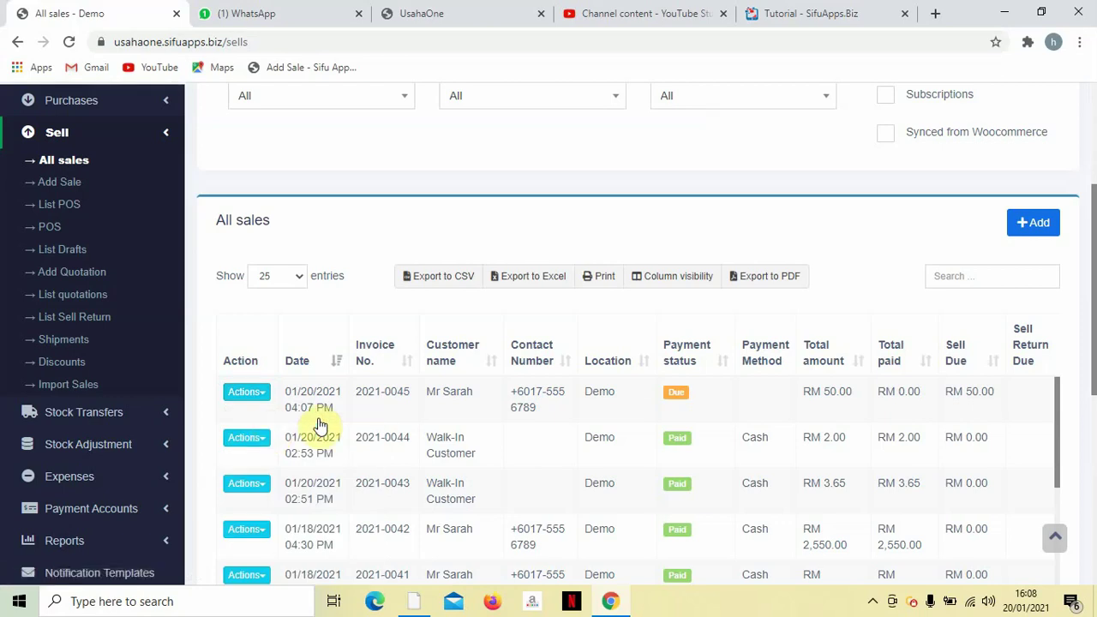
pyautogui.scroll(-3, 446, 372)
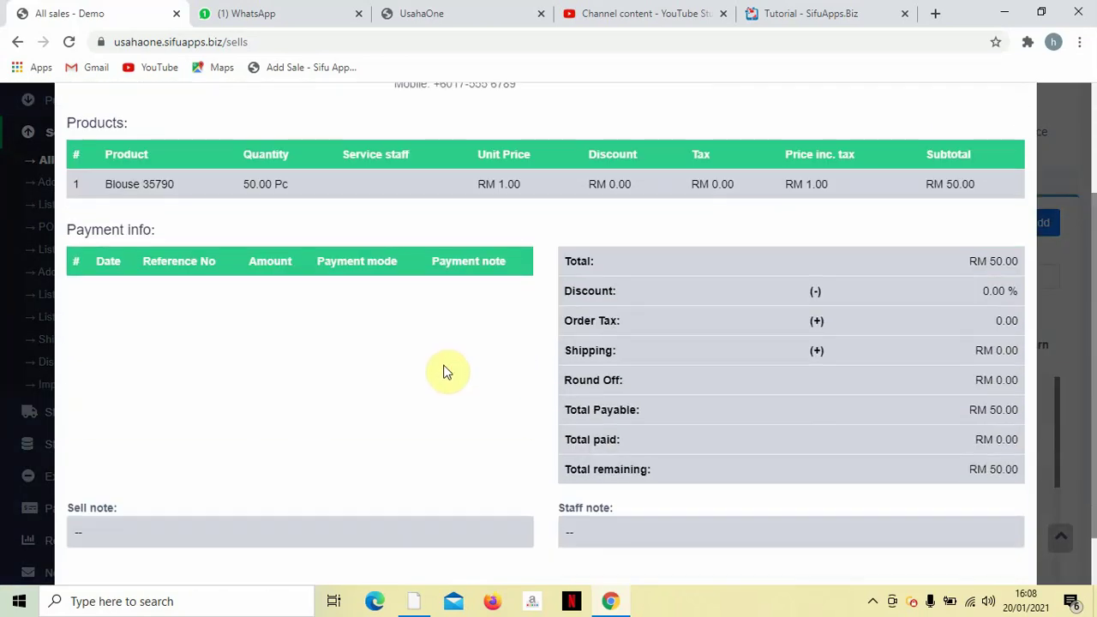
pyautogui.scroll(3, 215, 334)
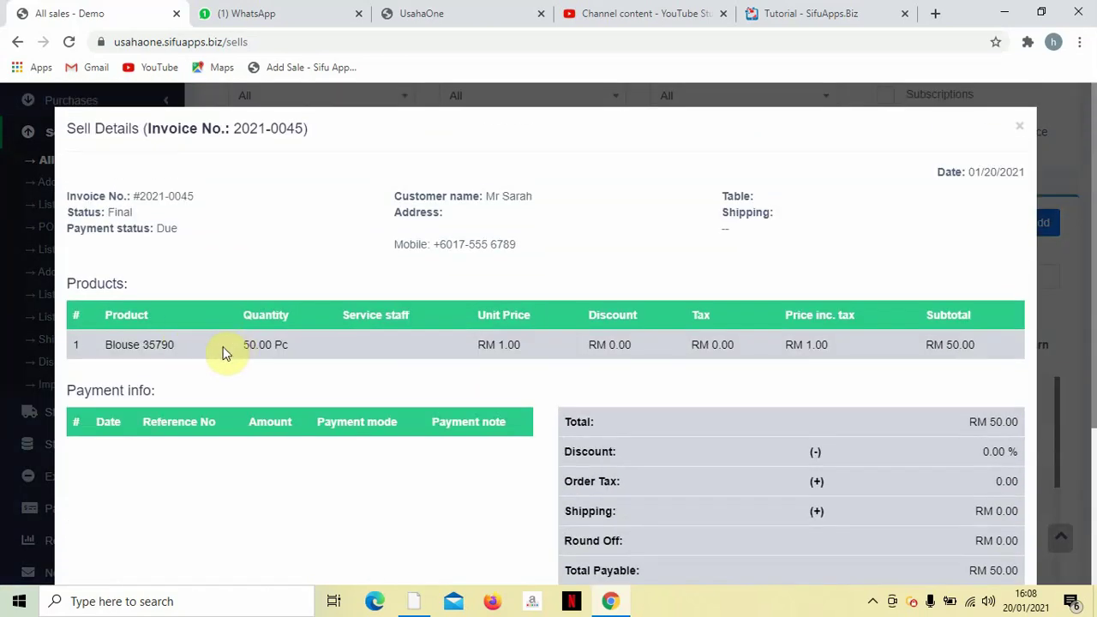
pyautogui.scroll(-3, 743, 383)
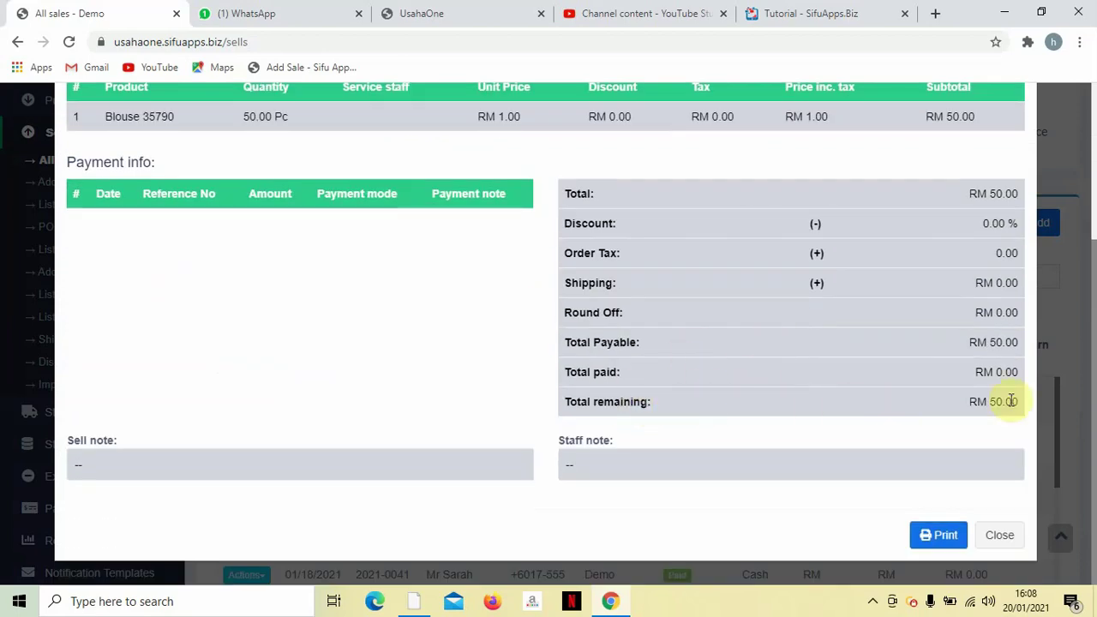
pyautogui.click(994, 538)
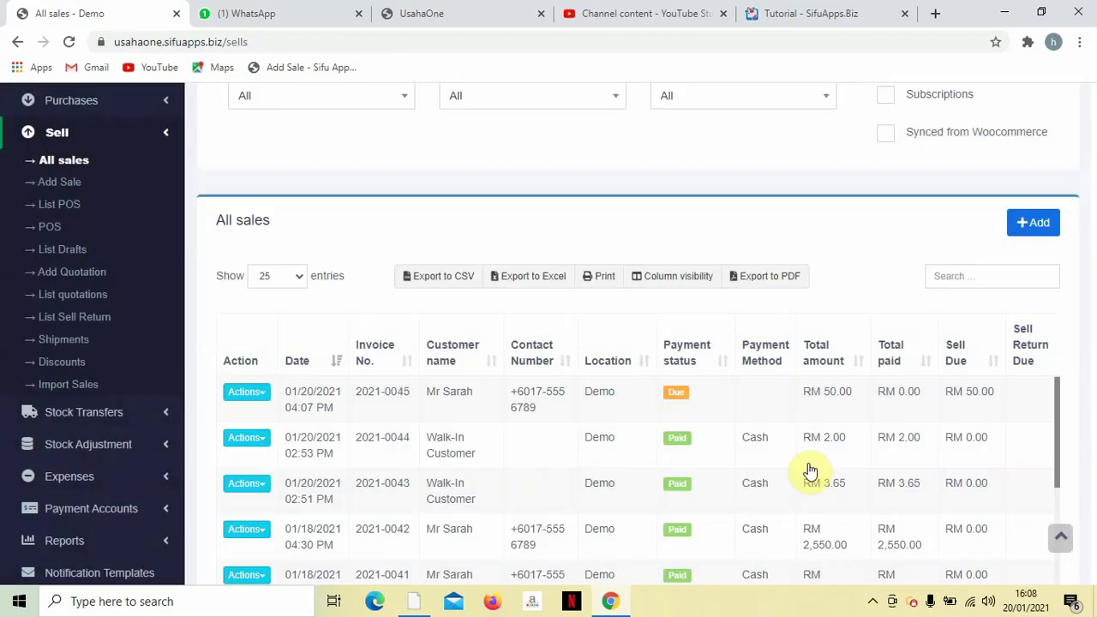
# View the payments of the newest sale, marked as due, and open the form for adding a payment to it.
pyautogui.click(673, 396)
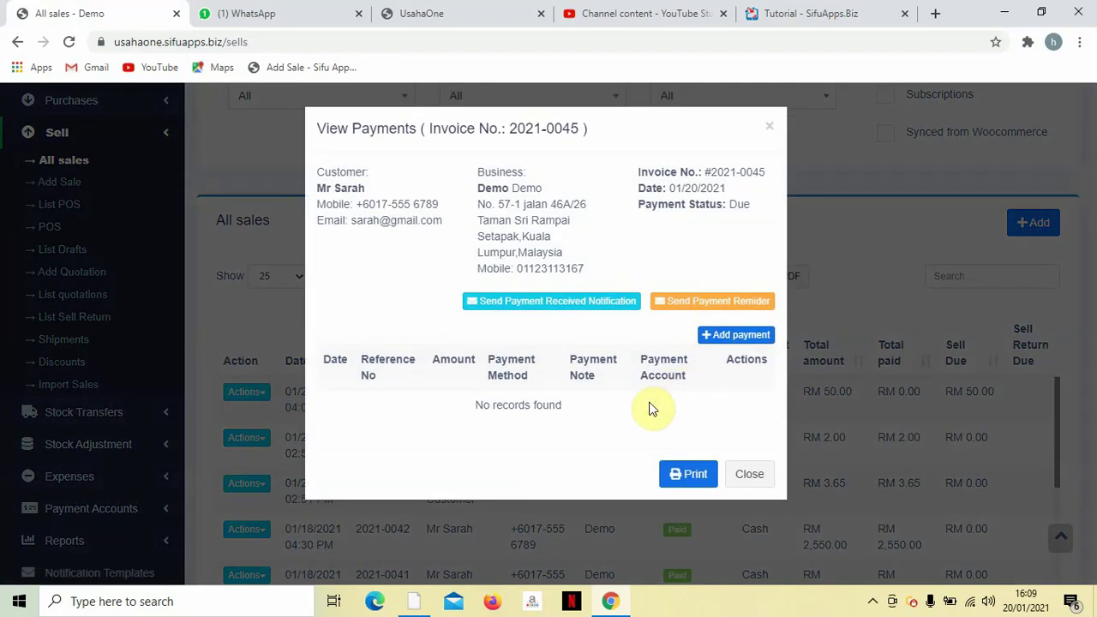
pyautogui.click(768, 127)
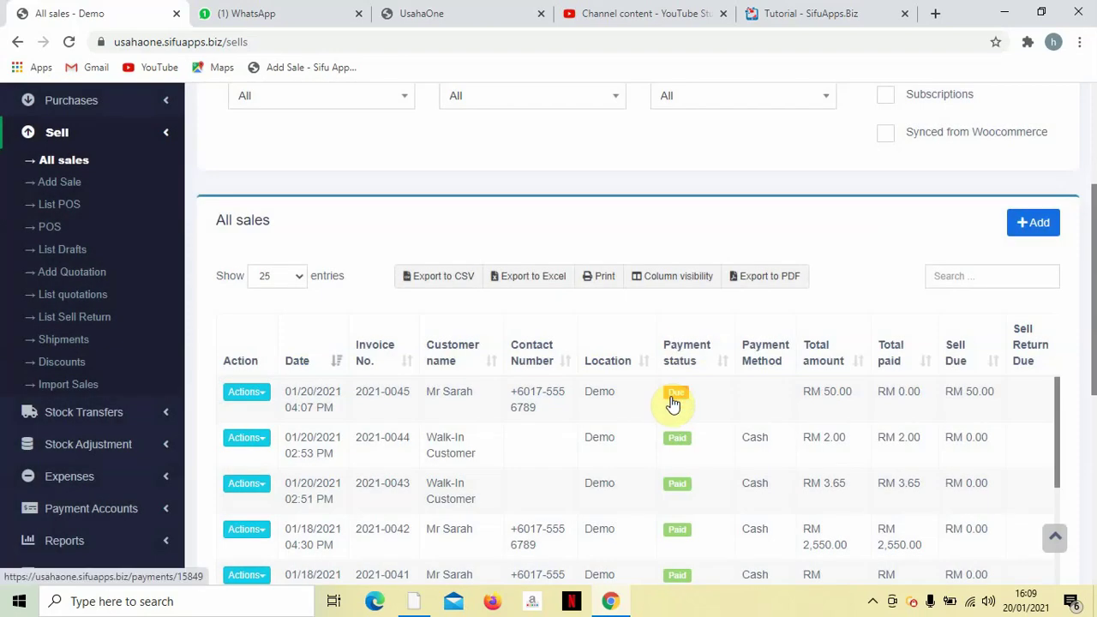
pyautogui.click(673, 399)
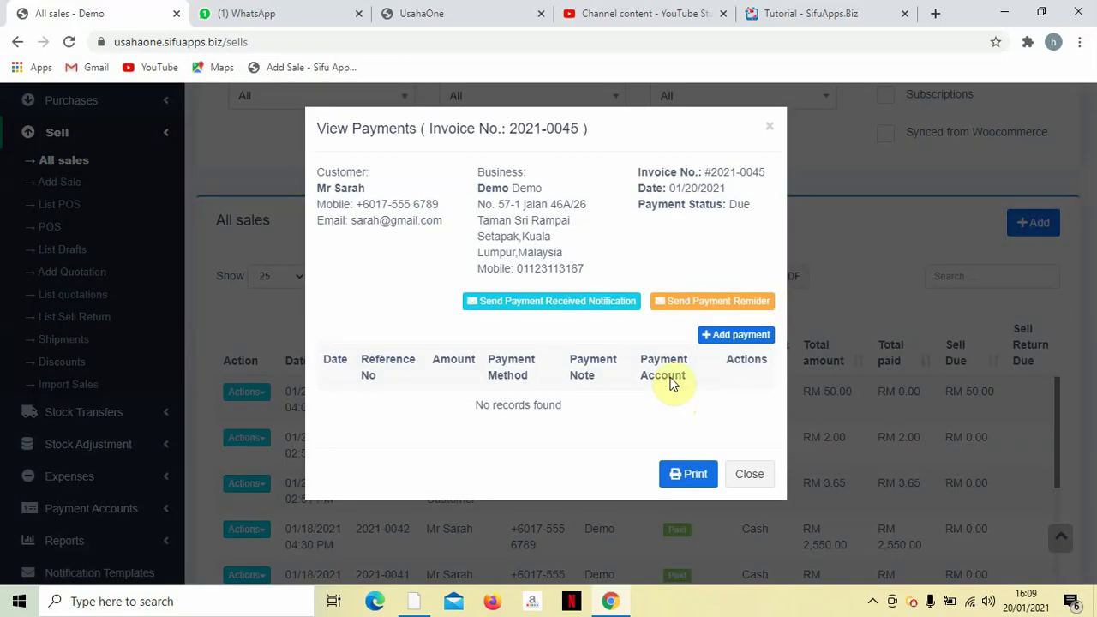
pyautogui.click(722, 339)
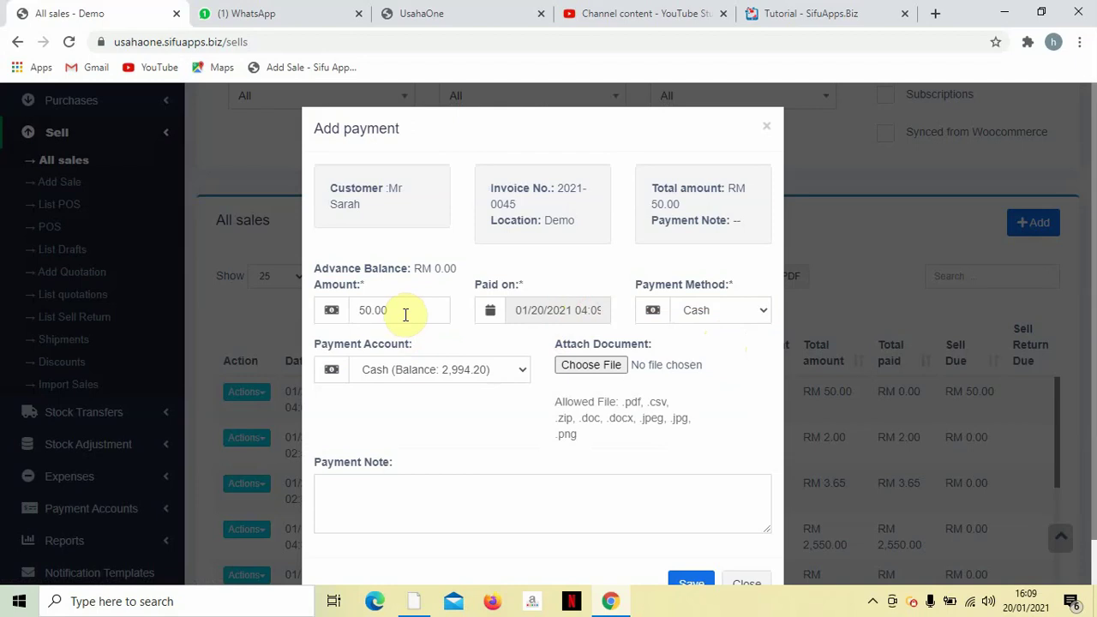
# Set the payment amount to 25 with Cash as the payment method, and save the payment.
pyautogui.doubleClick(406, 314)
pyautogui.write('25')
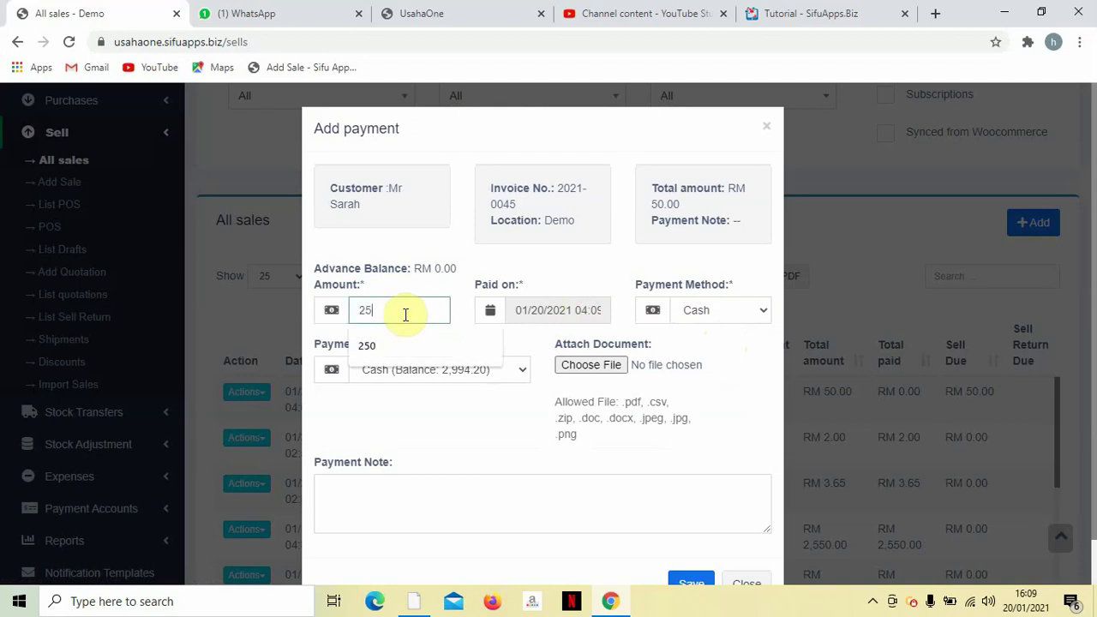
pyautogui.click(766, 377)
pyautogui.click(713, 322)
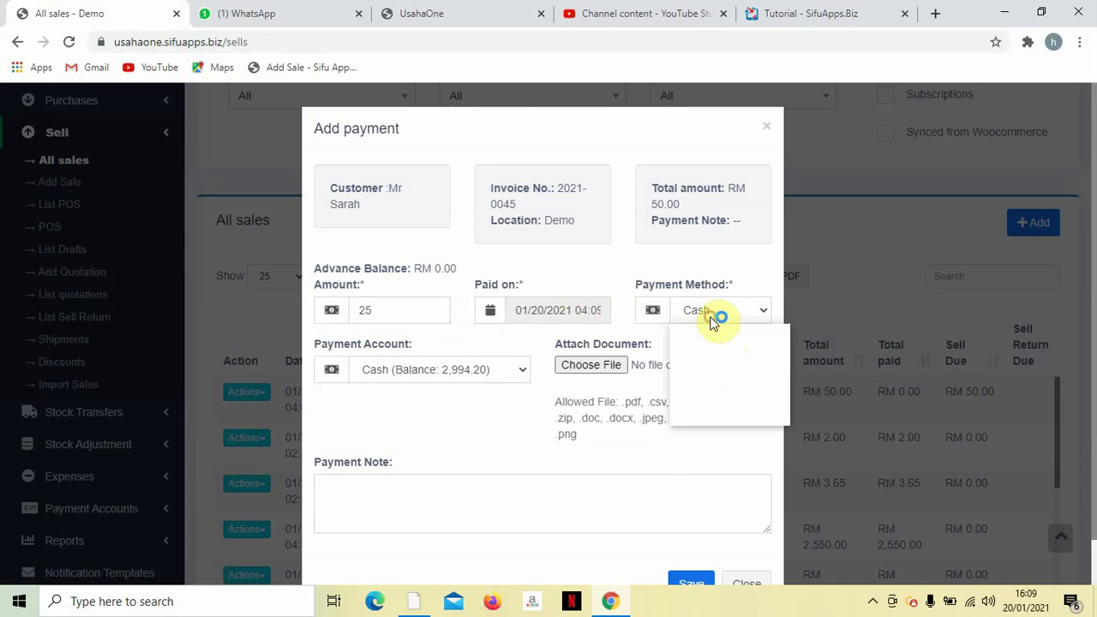
pyautogui.click(711, 343)
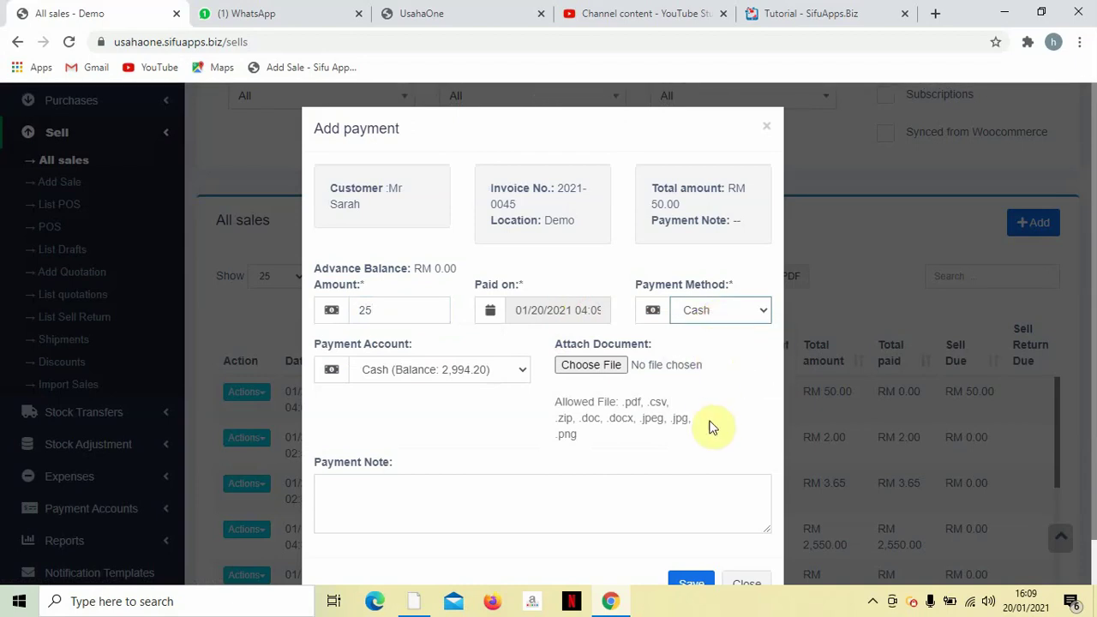
pyautogui.scroll(-1, 710, 426)
pyautogui.click(691, 535)
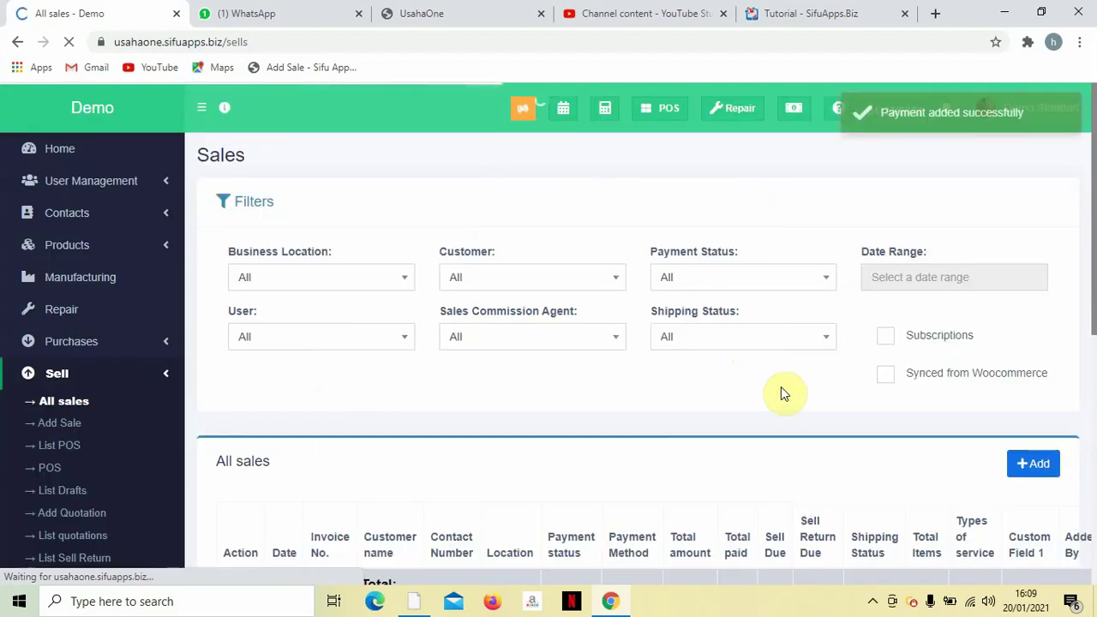
# Check the newest sale's payment status, total paid and amount due in the sales list, and view the invoice due on the Home dashboard.
pyautogui.scroll(-2, 780, 386)
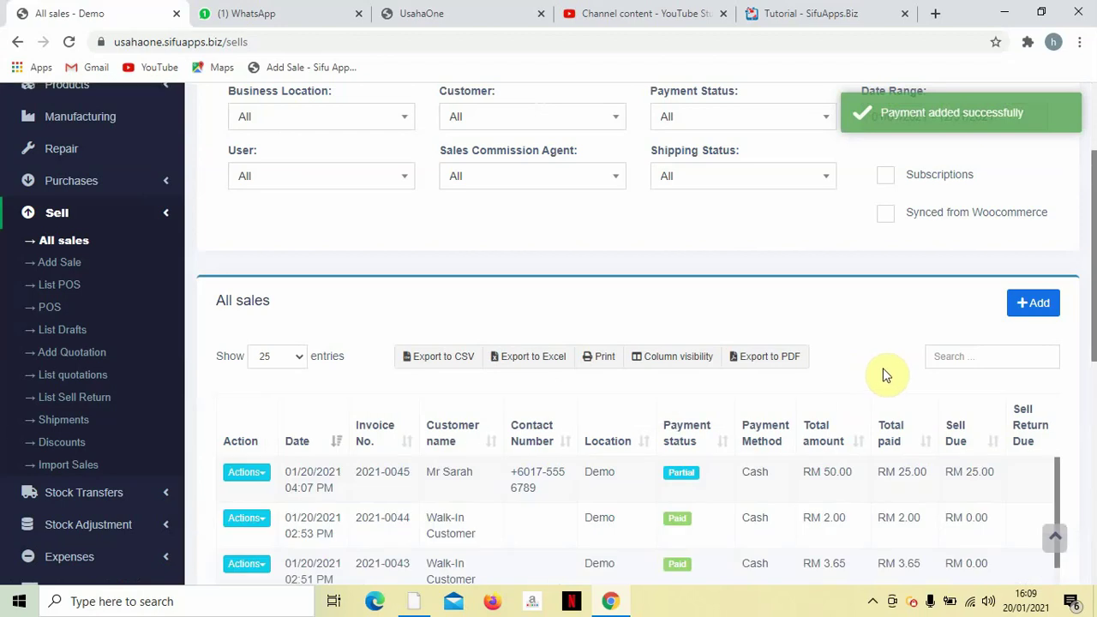
pyautogui.scroll(-2, 886, 372)
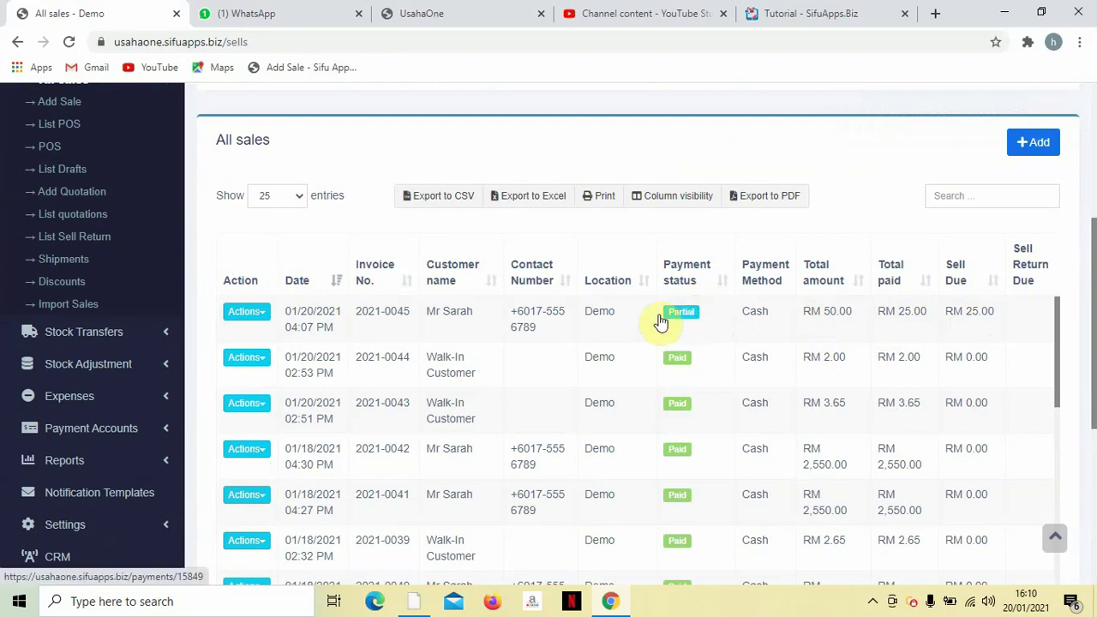
pyautogui.scroll(4, 555, 330)
pyautogui.scroll(-5, 556, 330)
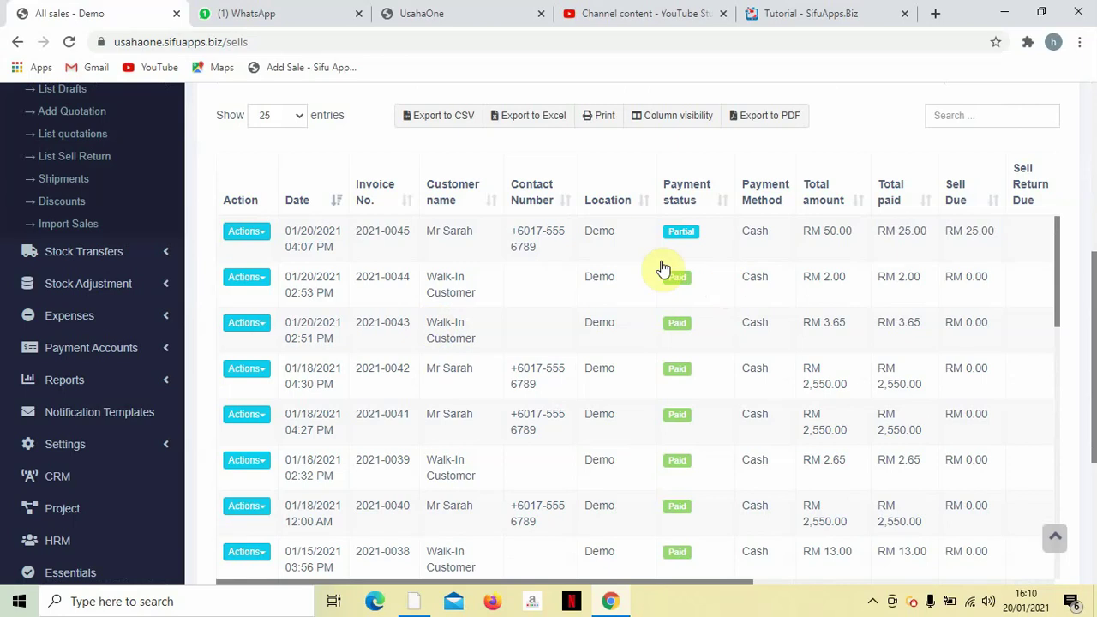
pyautogui.scroll(1, 505, 283)
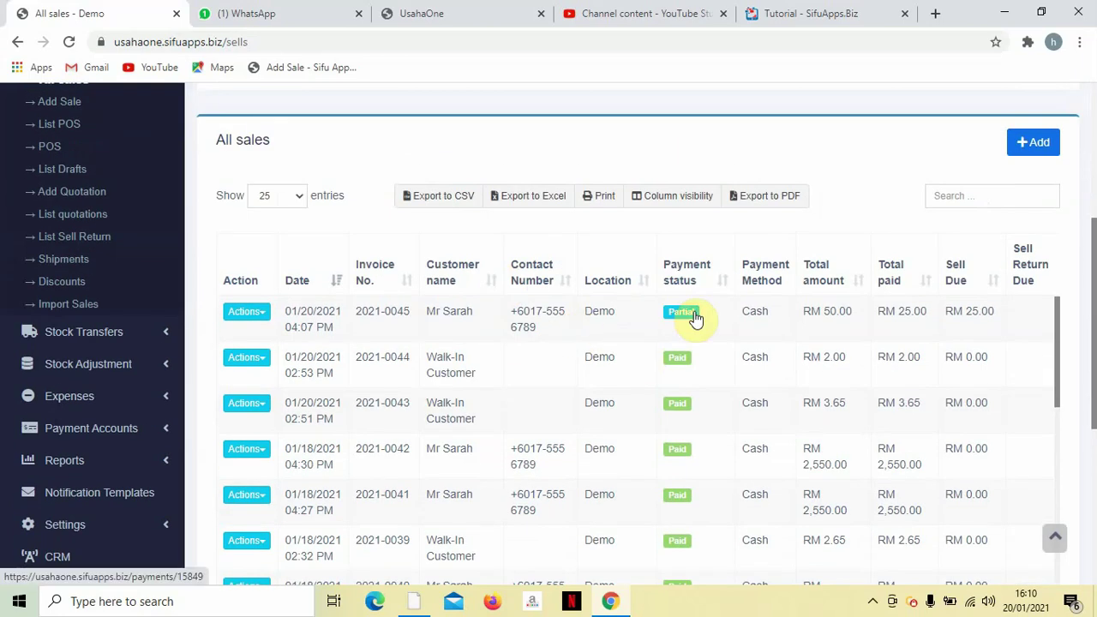
pyautogui.scroll(2, 694, 315)
pyautogui.scroll(2, 695, 317)
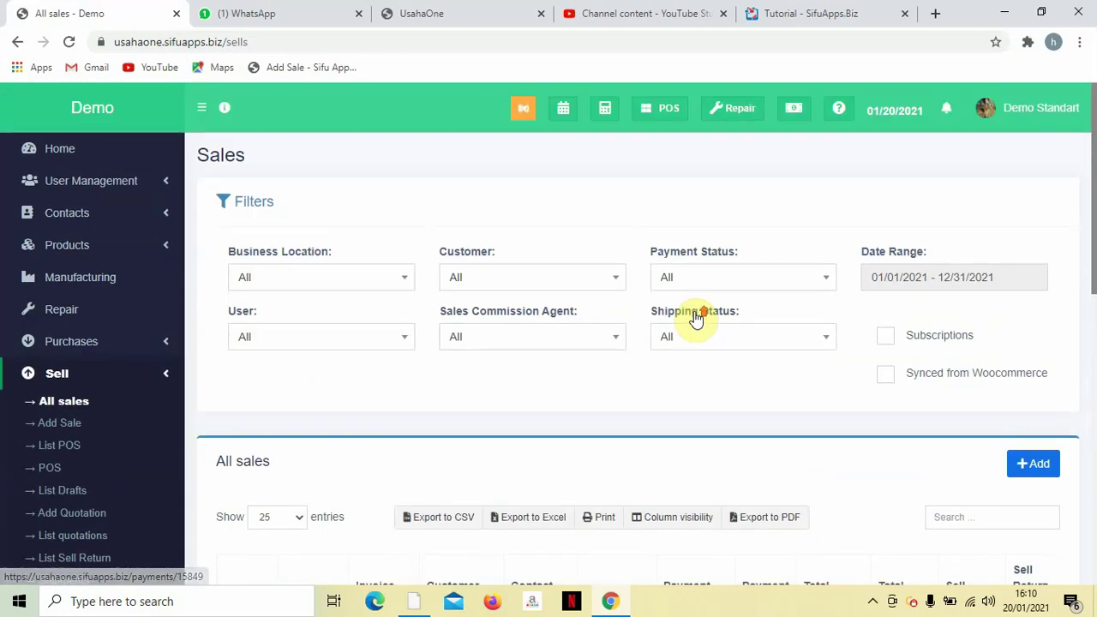
pyautogui.click(66, 151)
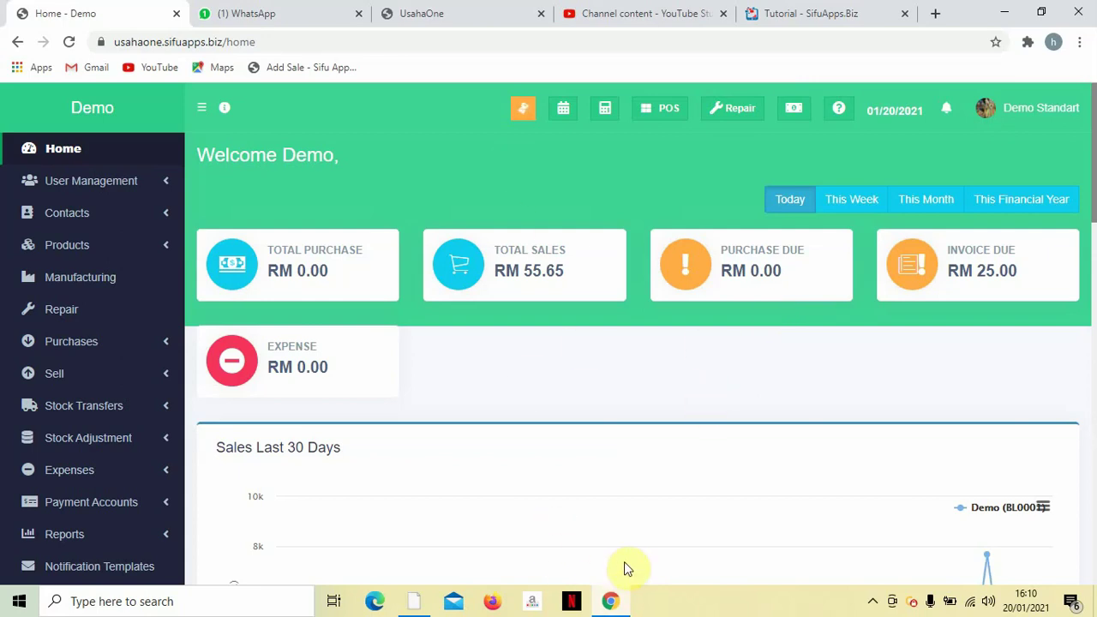
pyautogui.click(1004, 13)
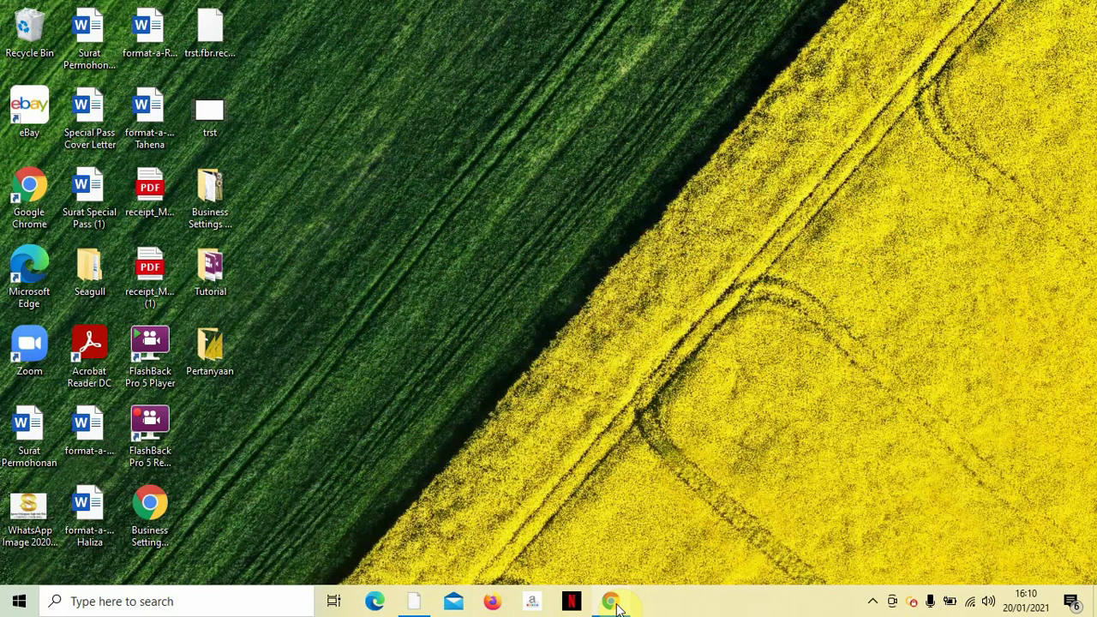
pyautogui.click(873, 602)
pyautogui.rightClick(859, 572)
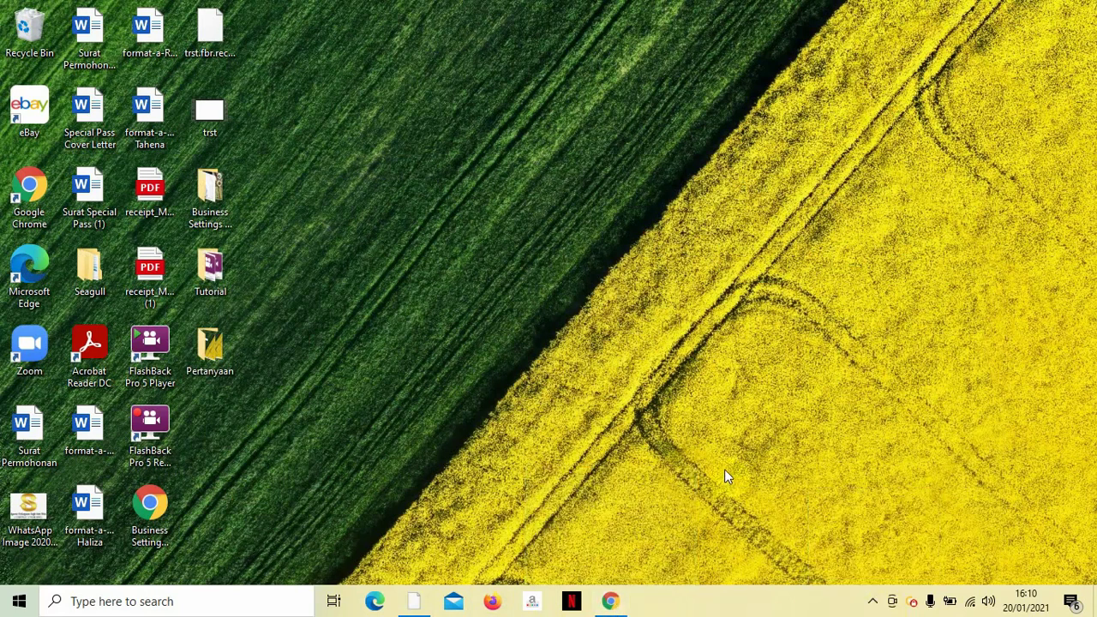